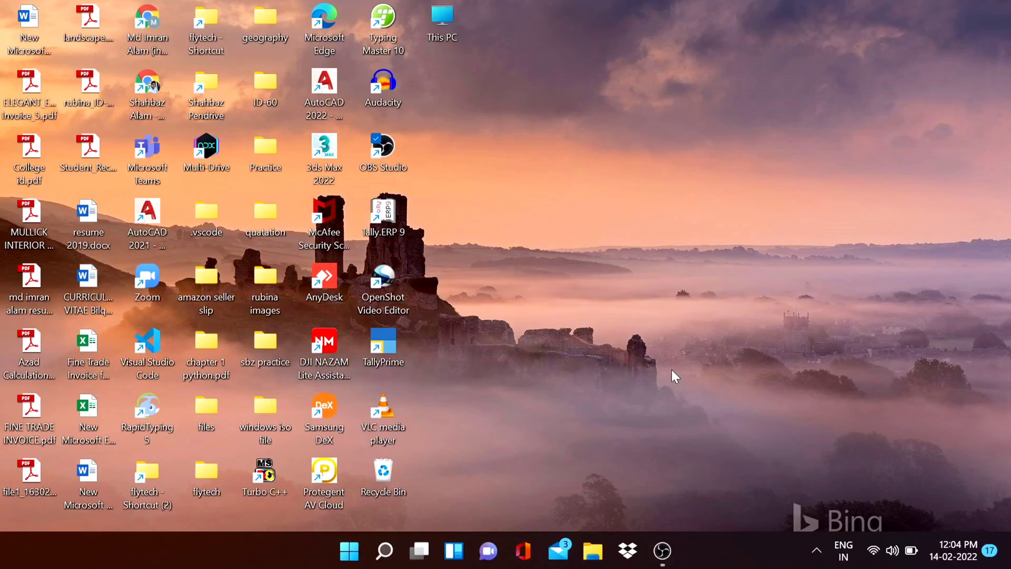
Search for the Mission Planner app and launch it
left_click(385, 550)
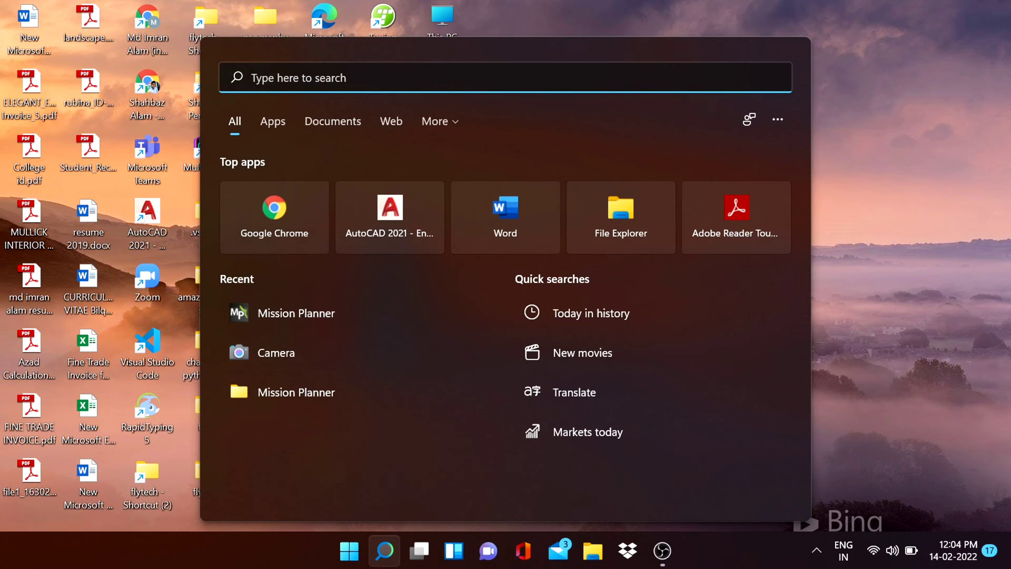
type("miss")
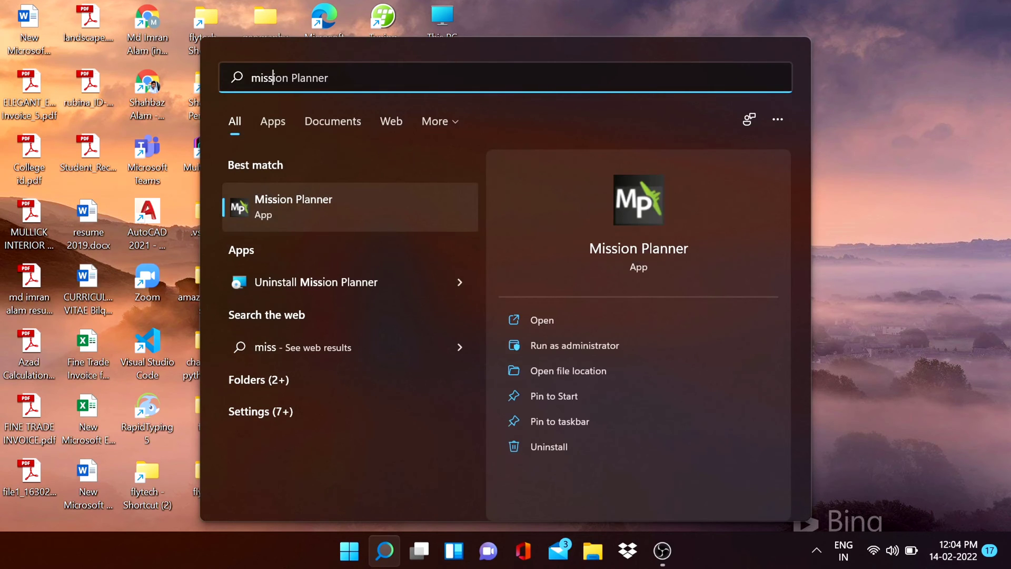
left_click(314, 198)
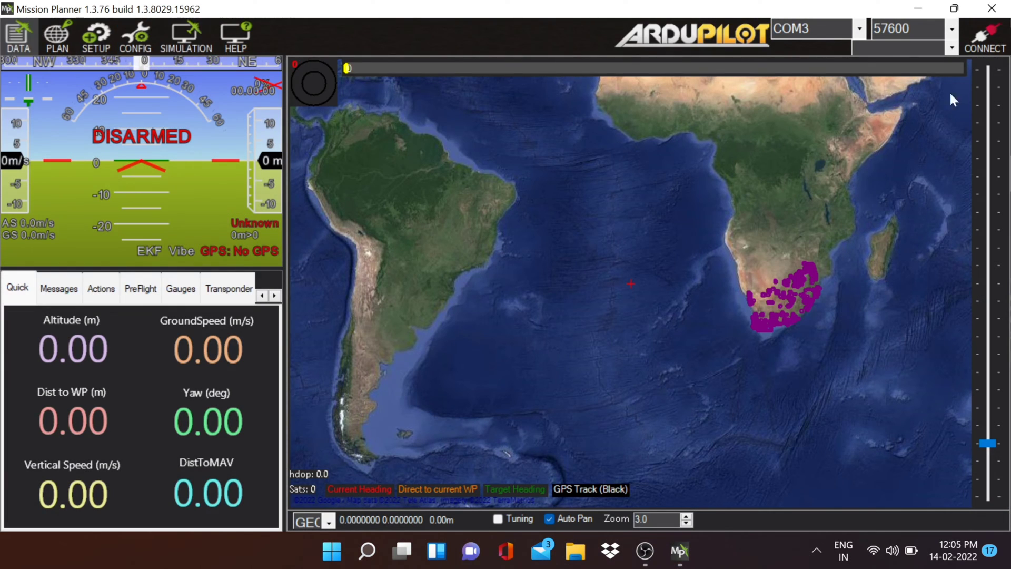
Check the available connection ports in Mission Planner and look up the autopilot's COM port under Ports (COM & LPT) in Device Manager
left_click(858, 29)
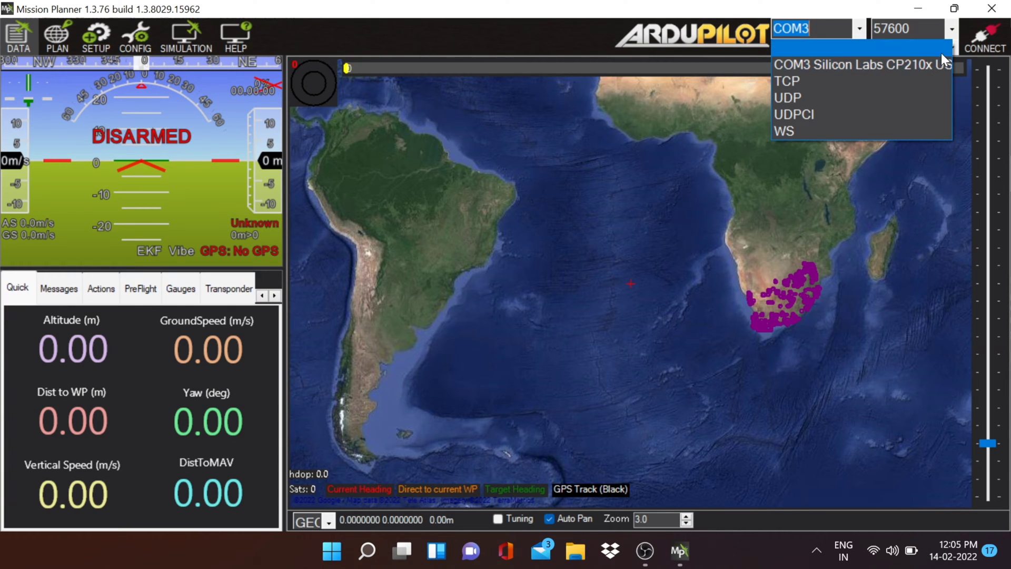
left_click(844, 238)
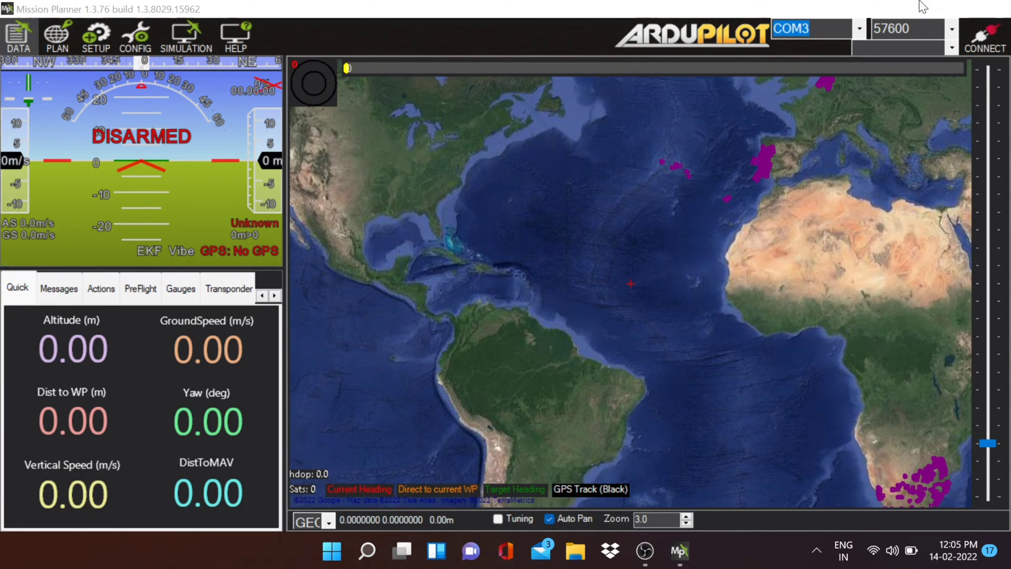
left_click(921, 7)
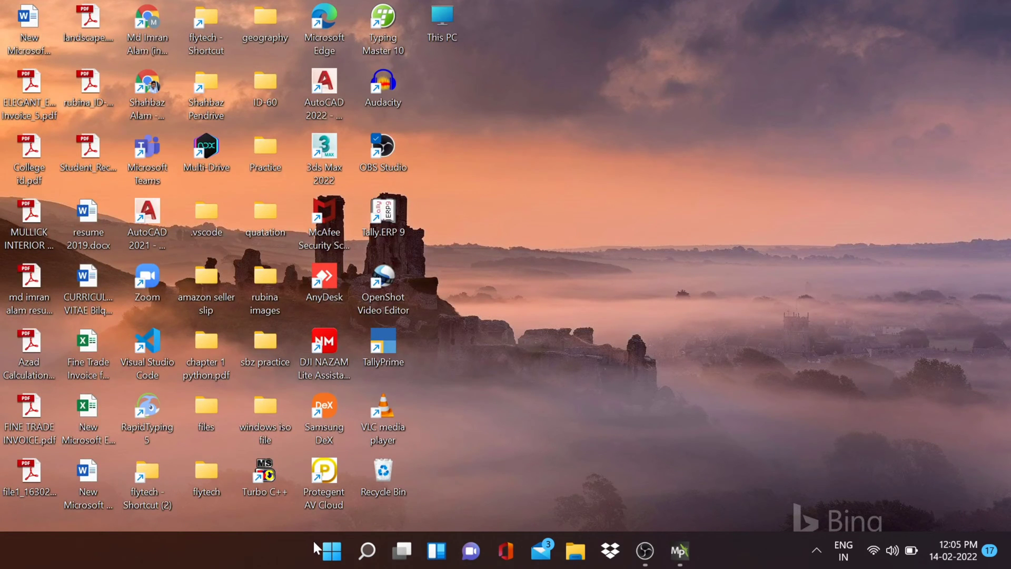
right_click(337, 556)
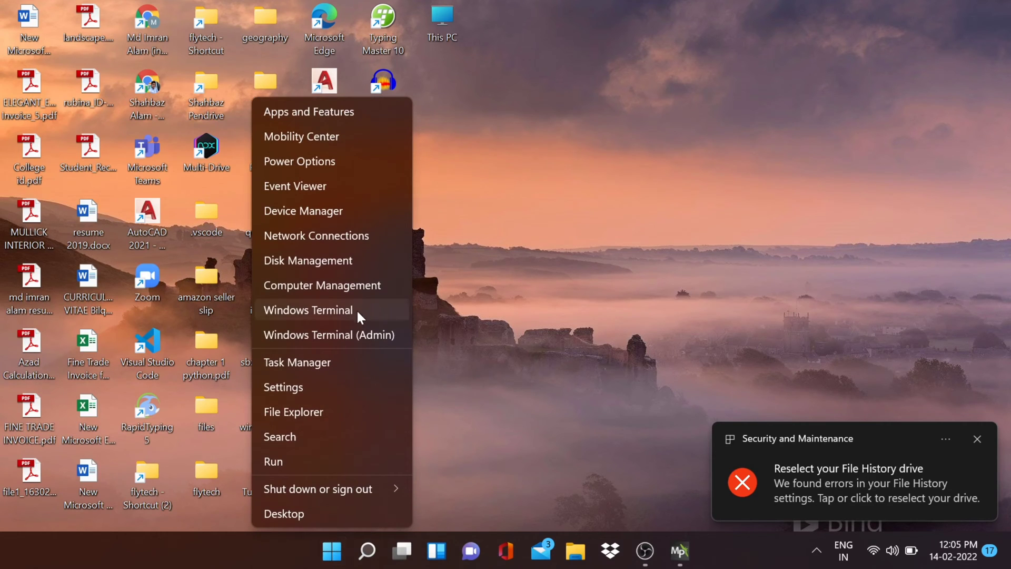
left_click(322, 213)
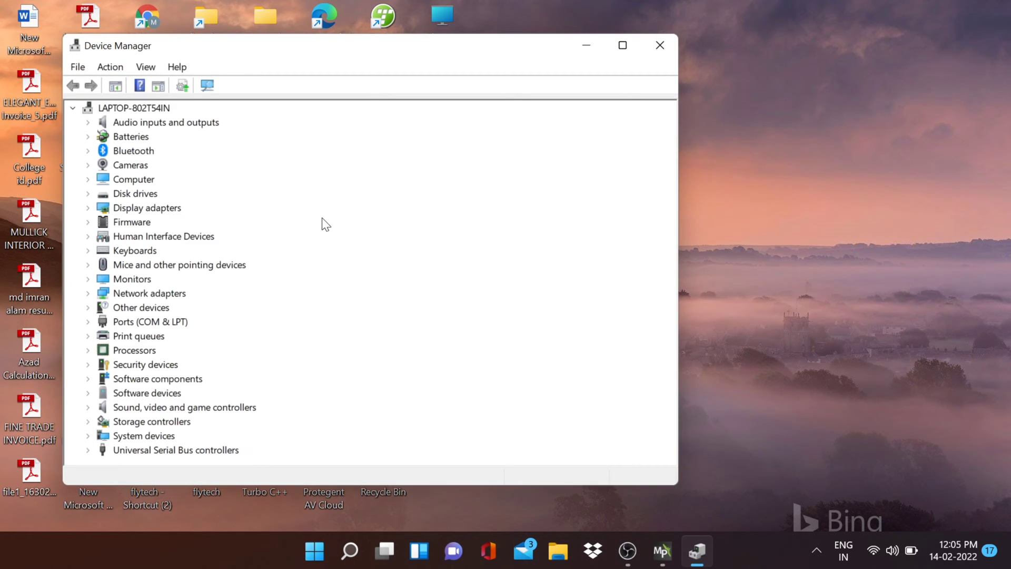
double_click(178, 324)
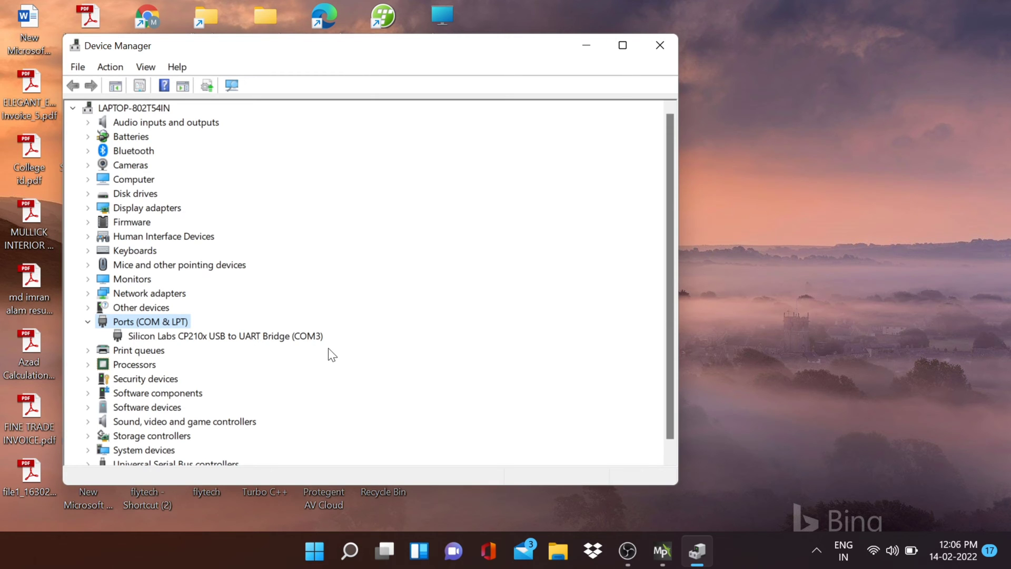
left_click(668, 40)
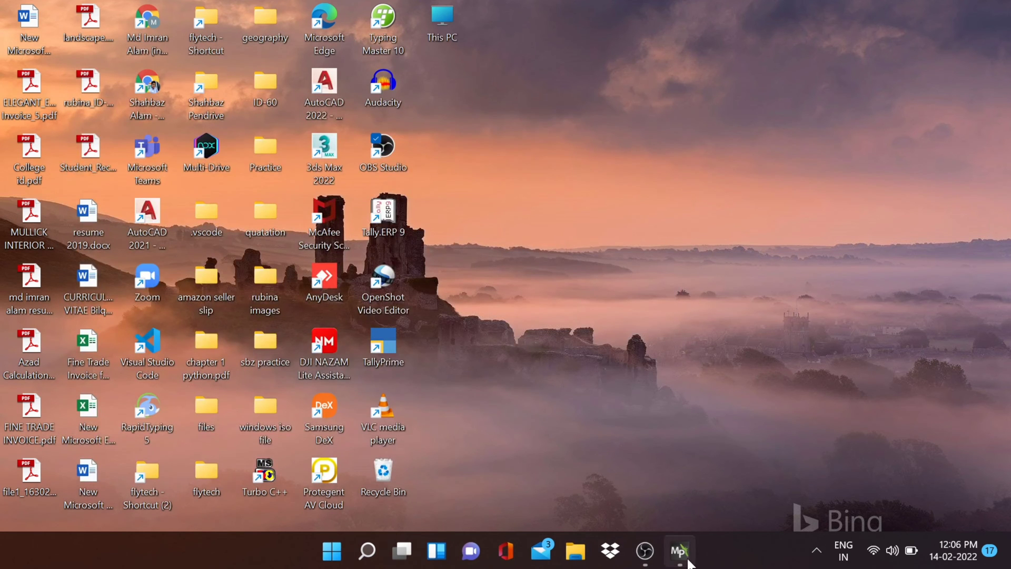
Return to Mission Planner and upload the Copter V4.1.4 OFFICIAL quadcopter firmware to the flight controller
left_click(688, 562)
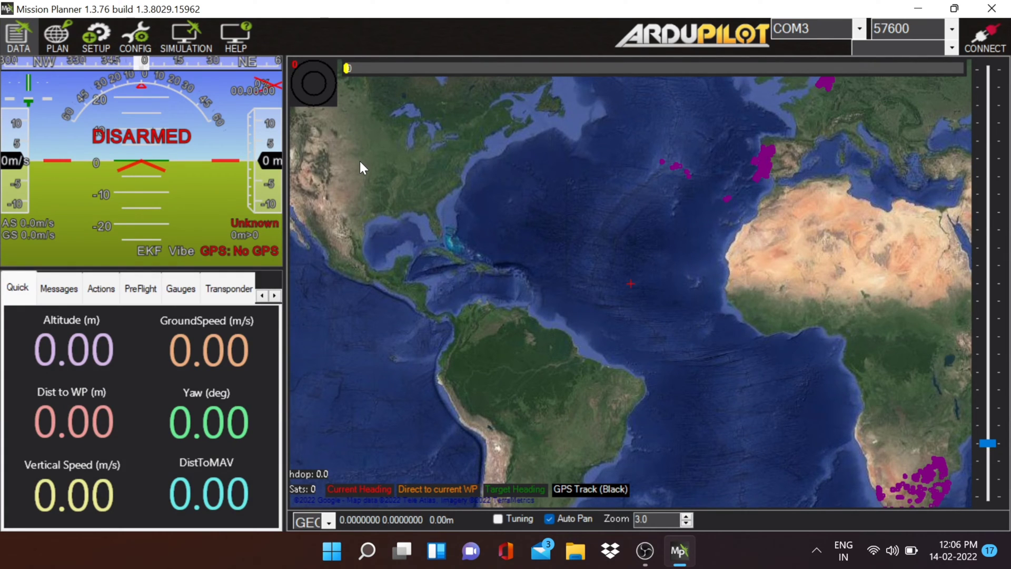
left_click(91, 30)
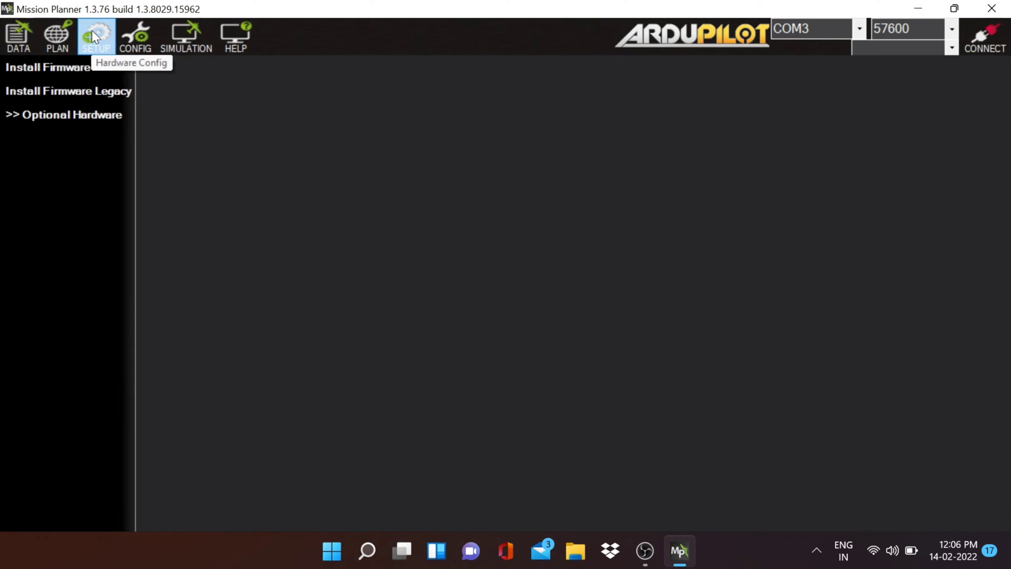
left_click(72, 69)
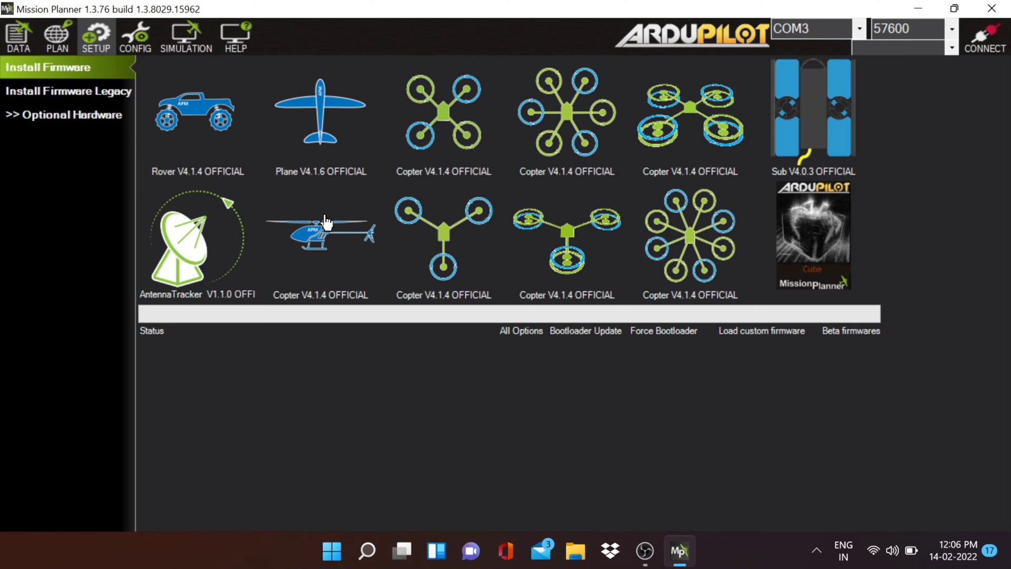
left_click(439, 117)
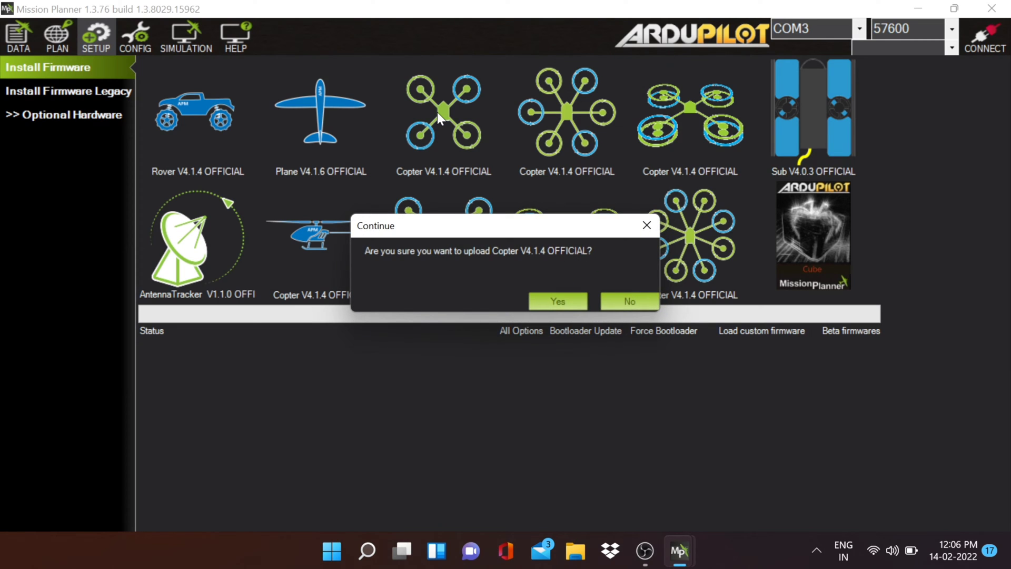
left_click(546, 303)
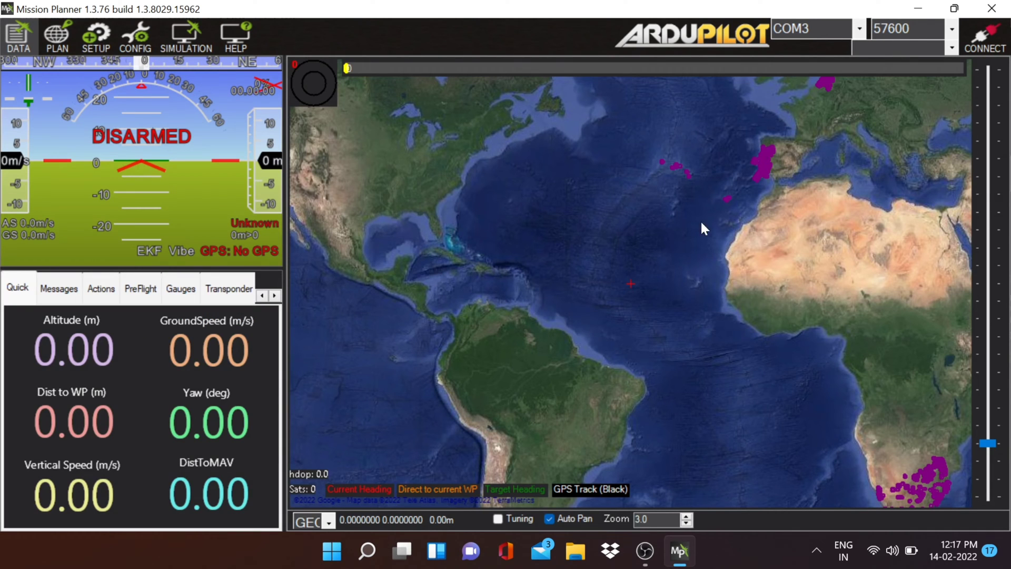
Connect to the autopilot on COM3 at 57600 baud and open the Frame Type page of the mandatory hardware setup
left_click(984, 43)
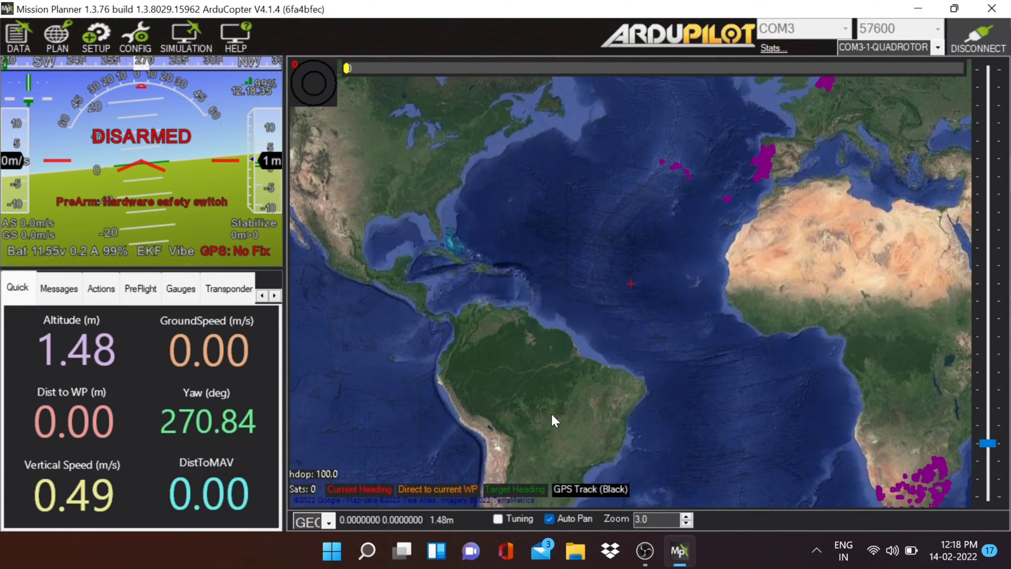
left_click(91, 34)
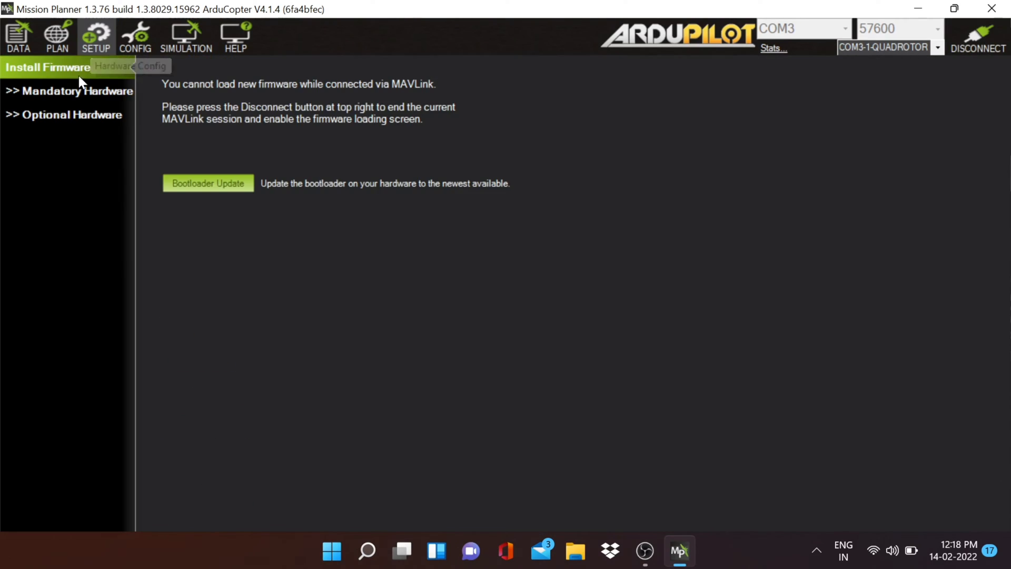
left_click(79, 90)
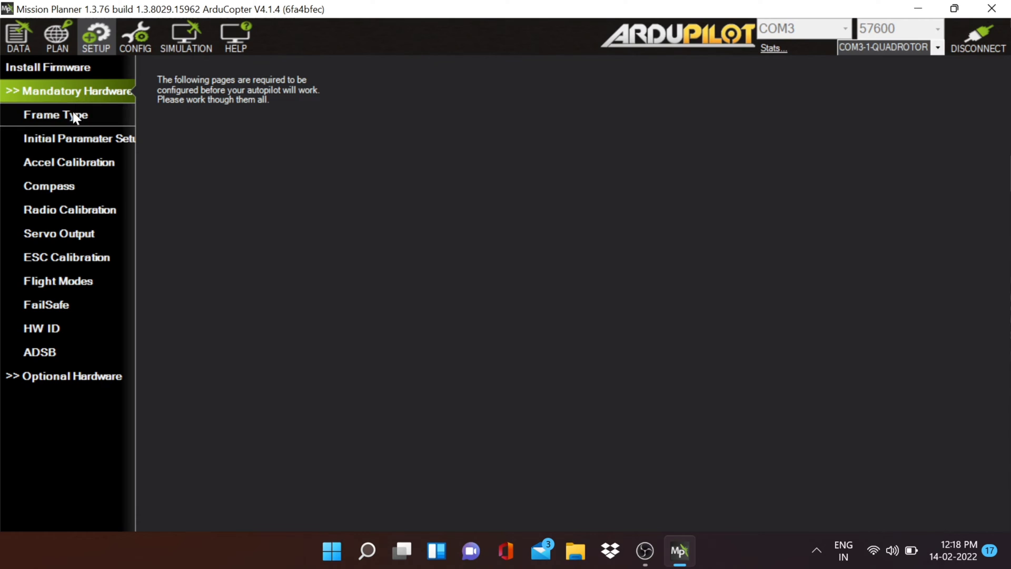
left_click(72, 113)
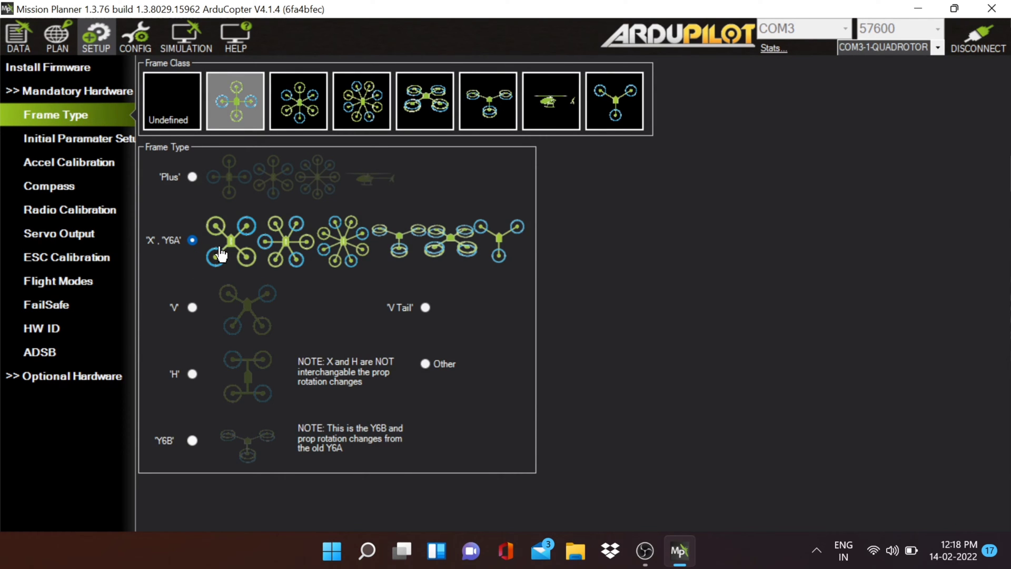
Run the 3-axis accelerometer calibration, confirming the level, left, right, nose-down, nose-up and back positions
left_click(71, 159)
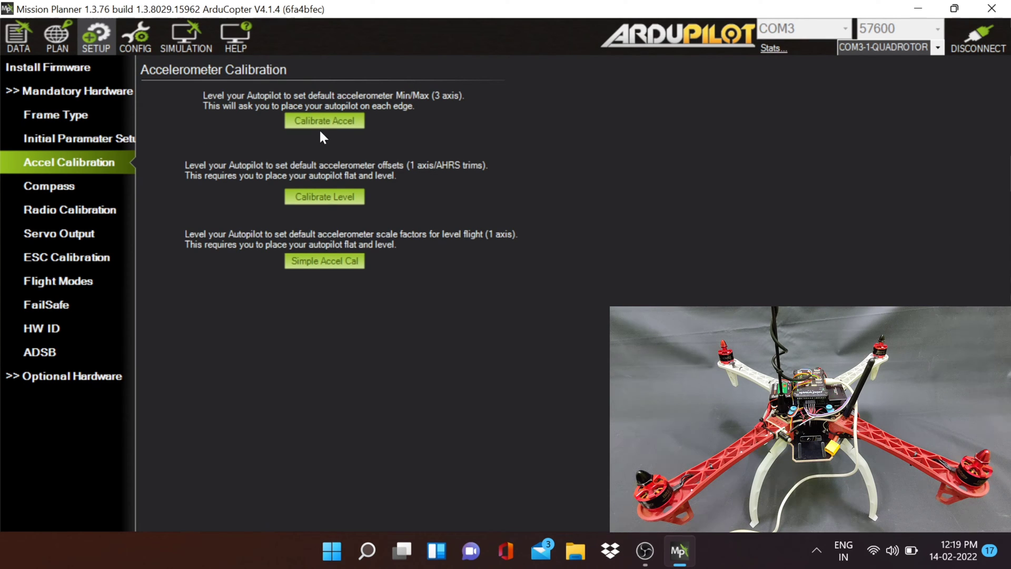
left_click(337, 128)
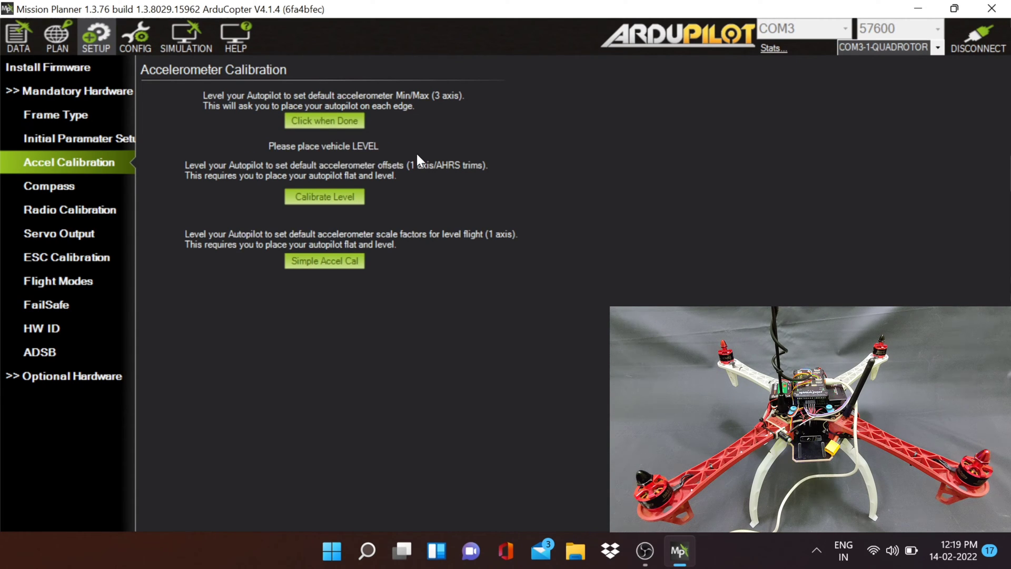
key("Return")
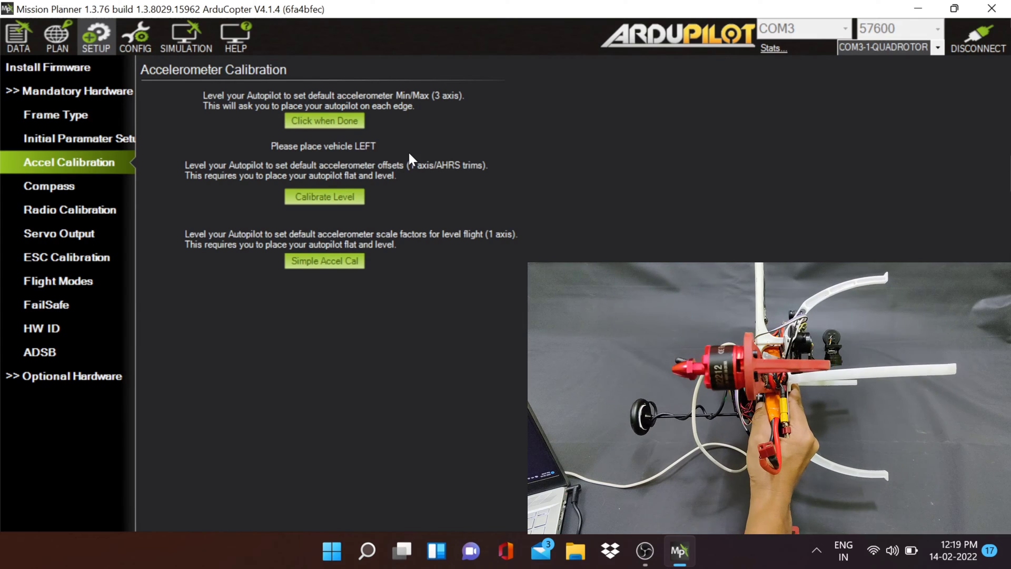
key("Return")
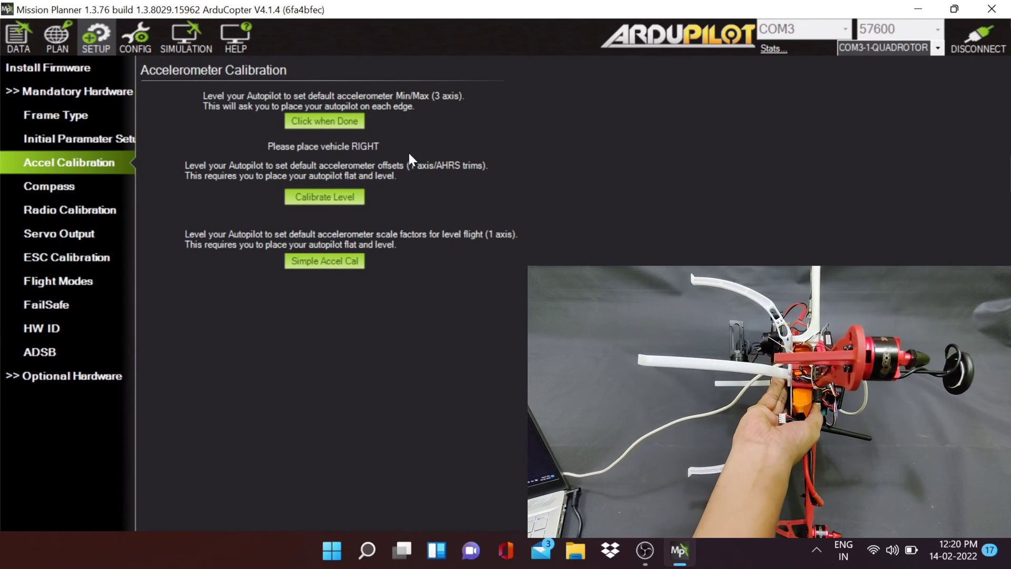
key("Return")
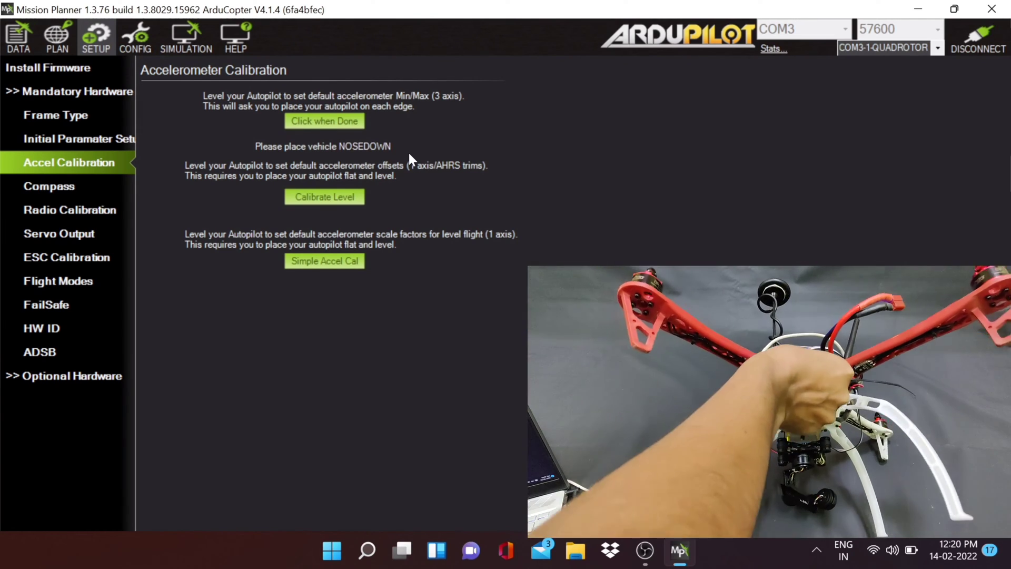
key("Return")
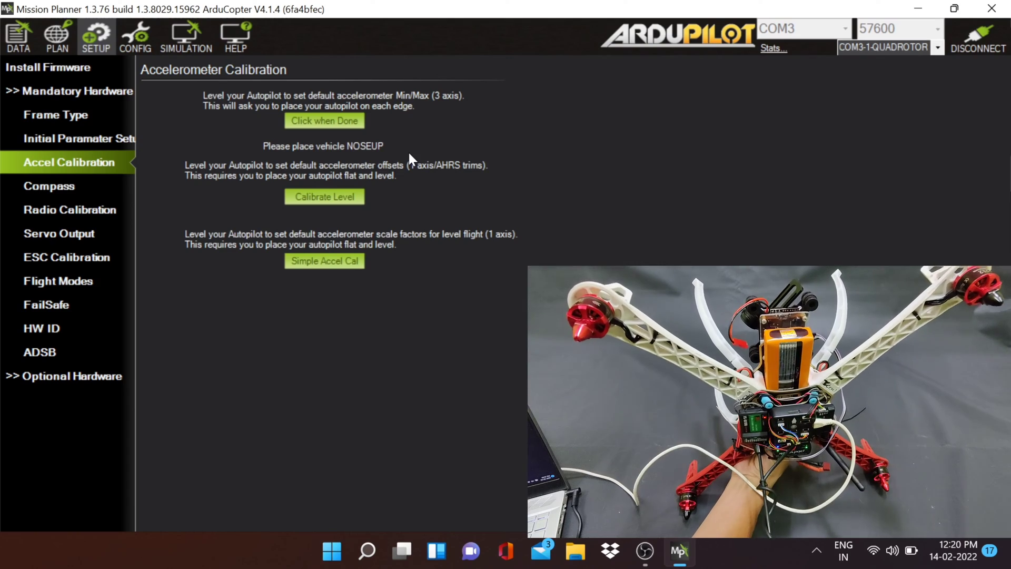
key("Return")
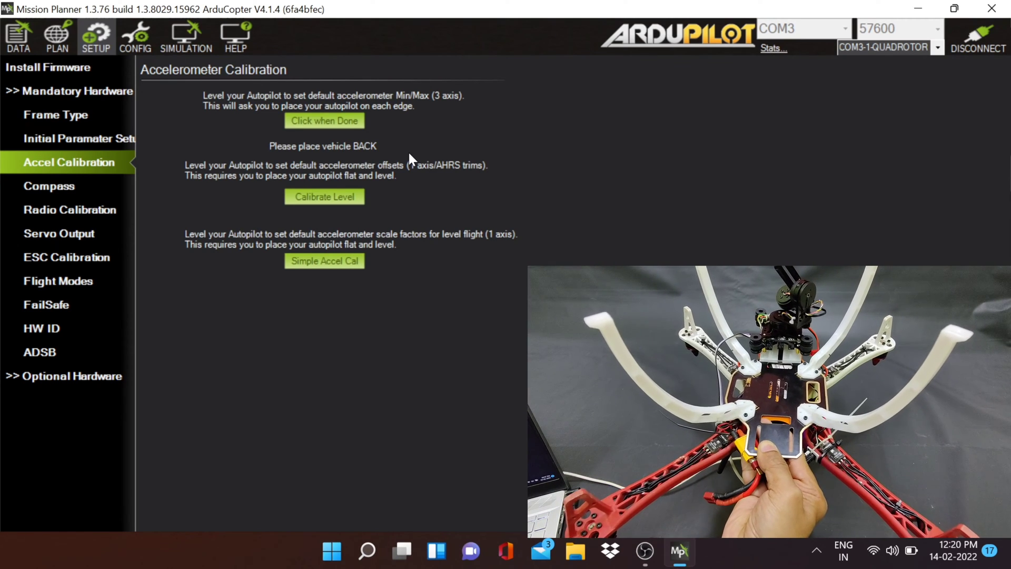
key("Return")
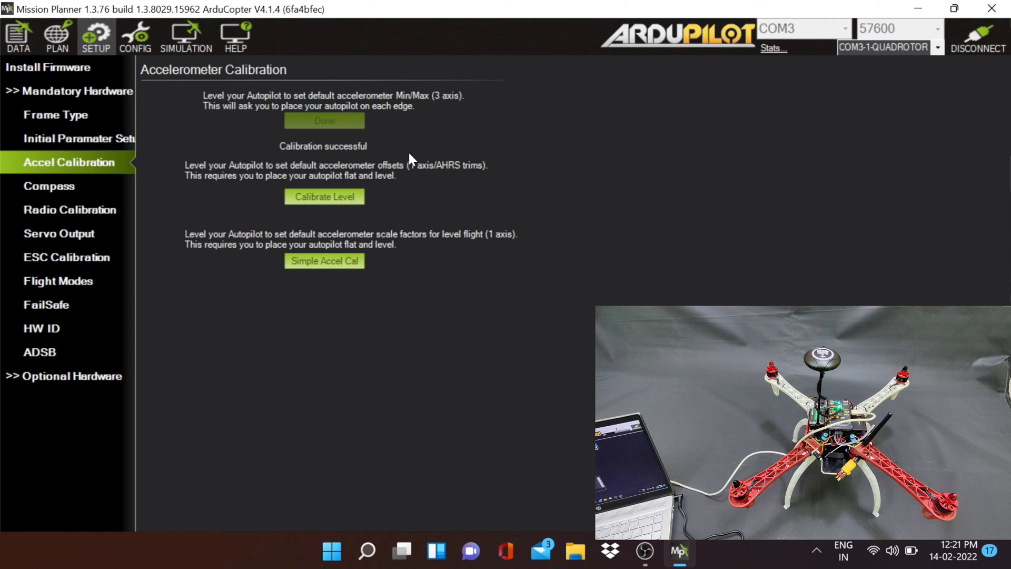
Run the onboard magnetometer calibration for the compasses and reboot the autopilot
left_click(75, 188)
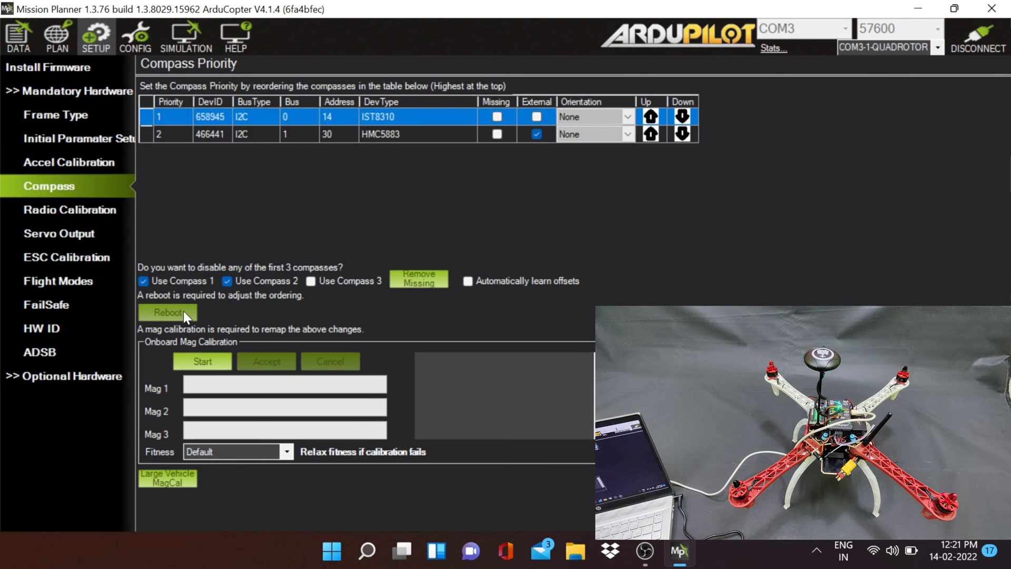
left_click(207, 361)
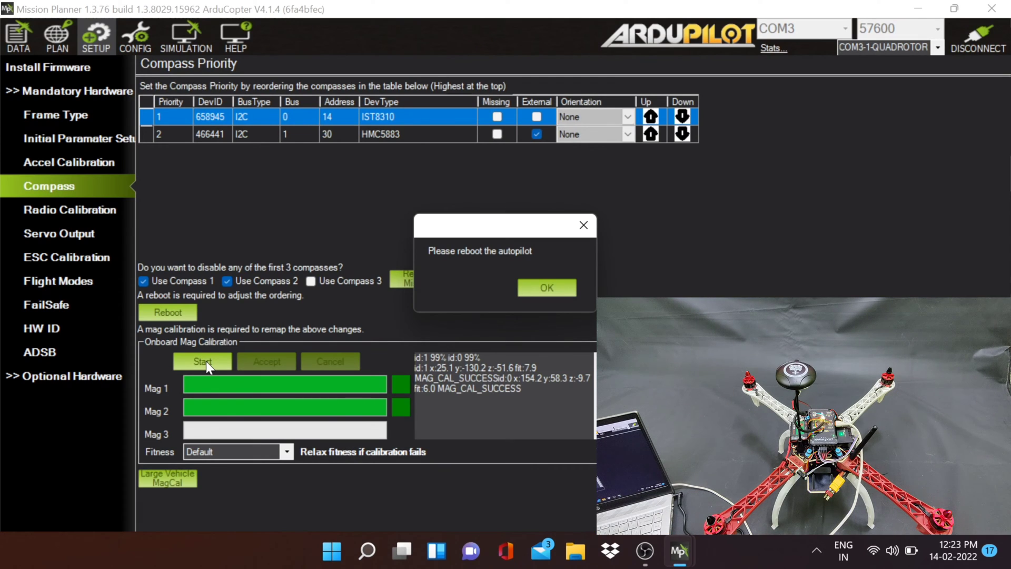
left_click(552, 289)
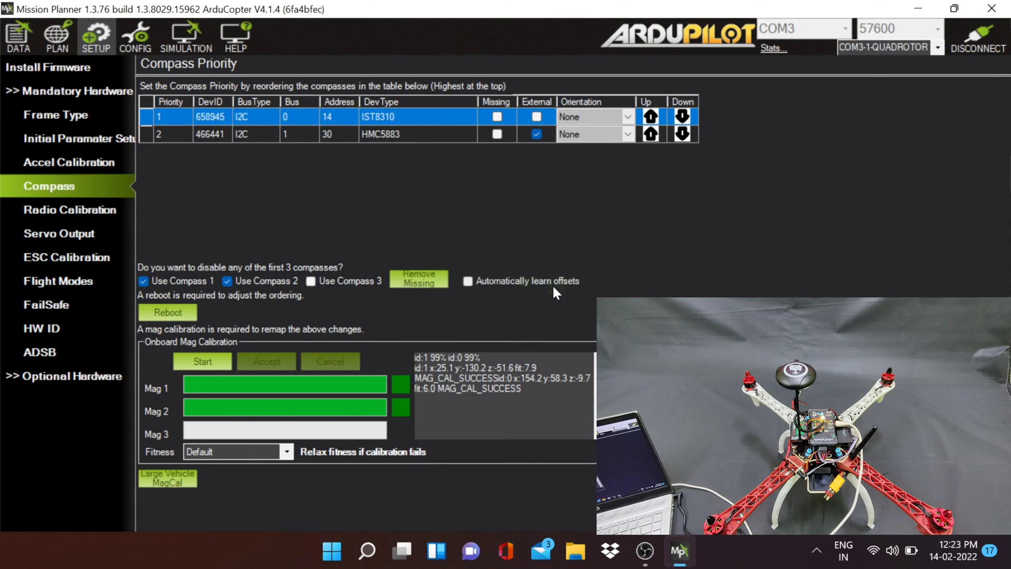
left_click(154, 316)
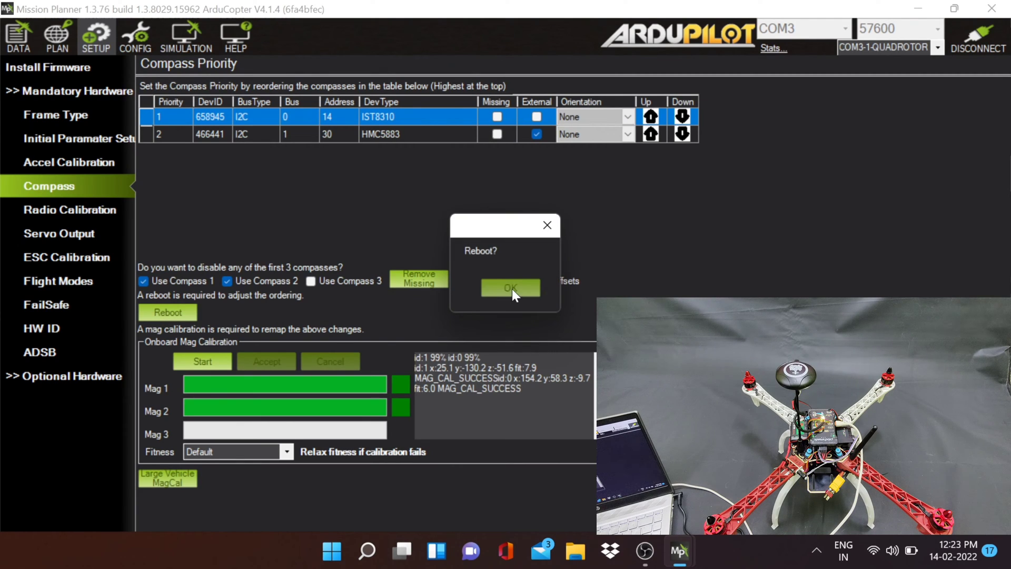
left_click(511, 288)
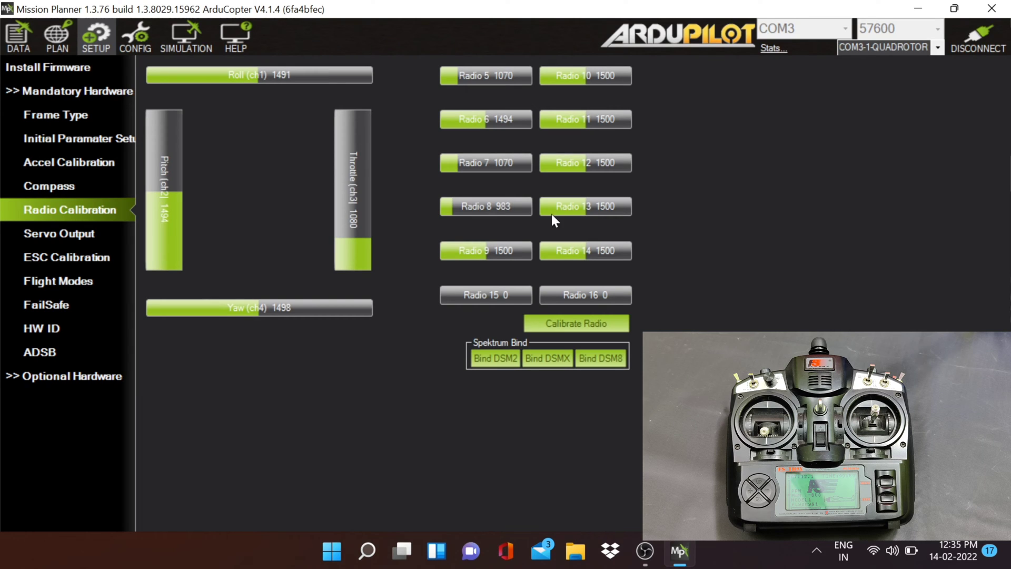
Run the radio calibration, moving all transmitter sticks and switches to their extremes, and accept the detected channel limits with throttle down
left_click(576, 316)
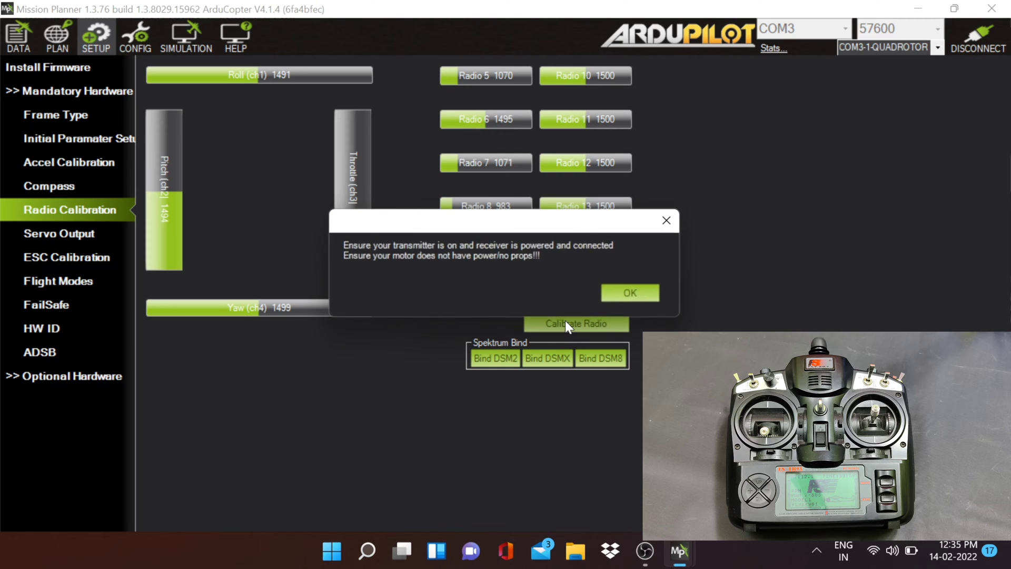
left_click(636, 289)
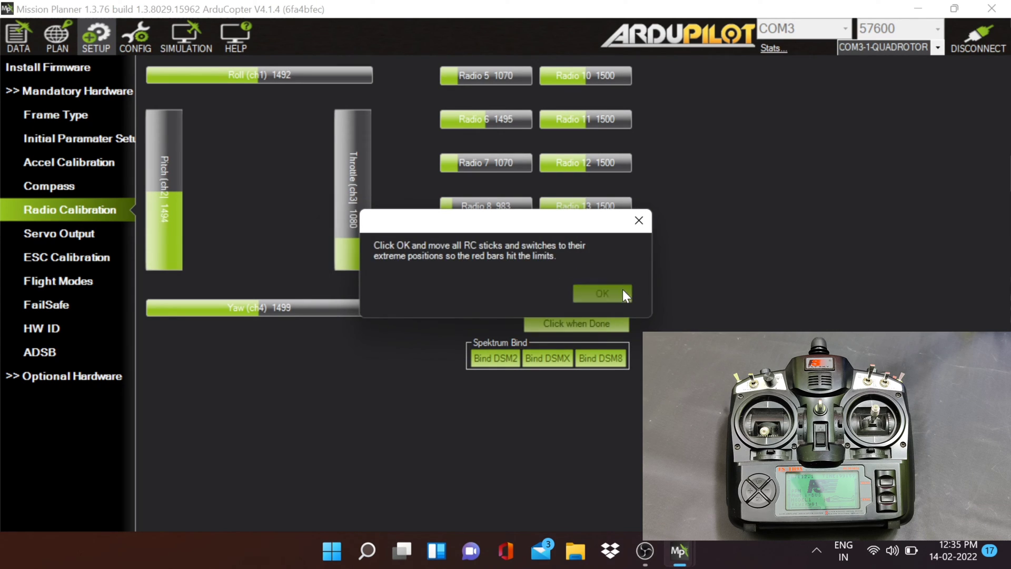
left_click(623, 289)
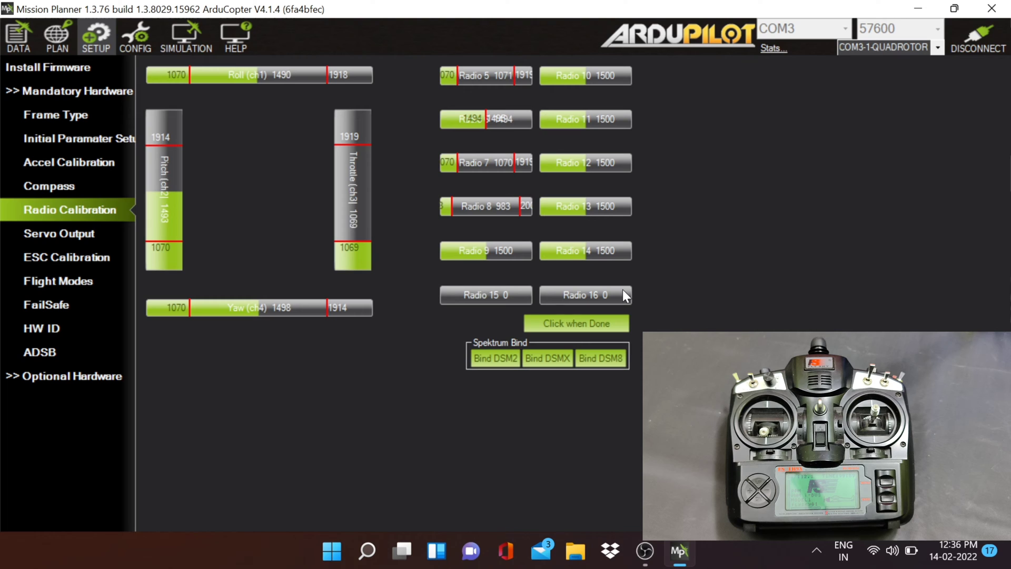
left_click(598, 325)
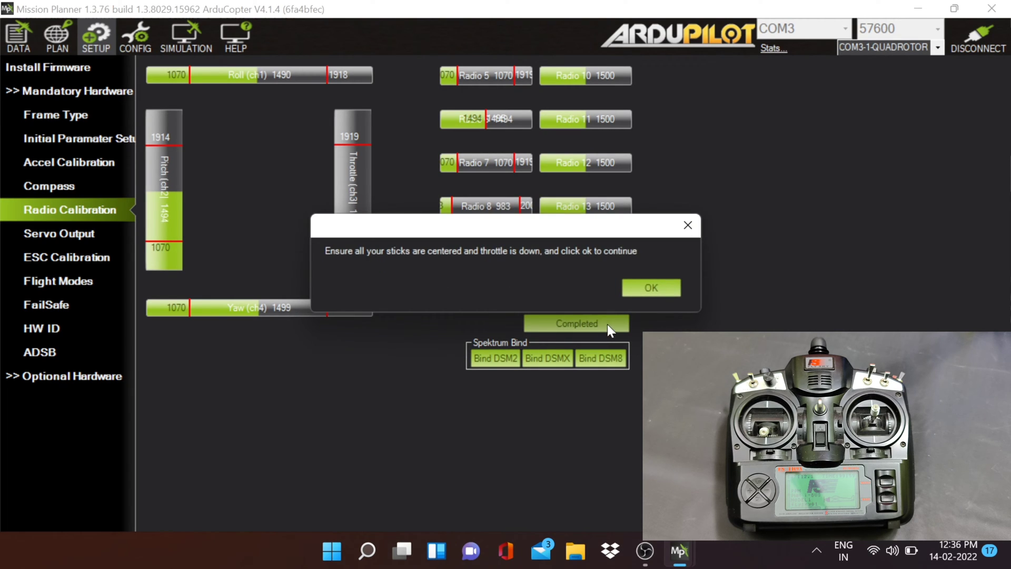
left_click(647, 292)
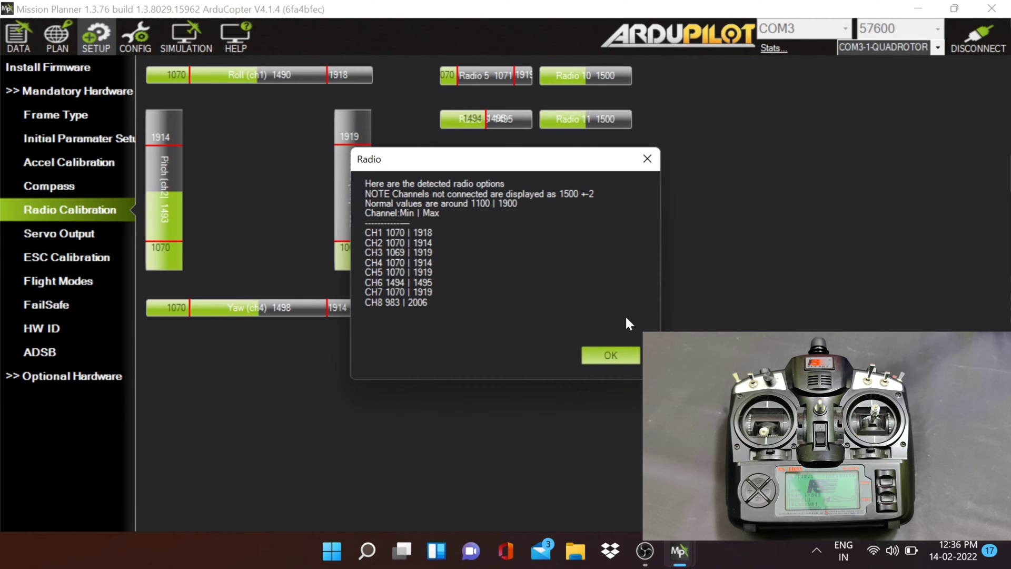
left_click(614, 354)
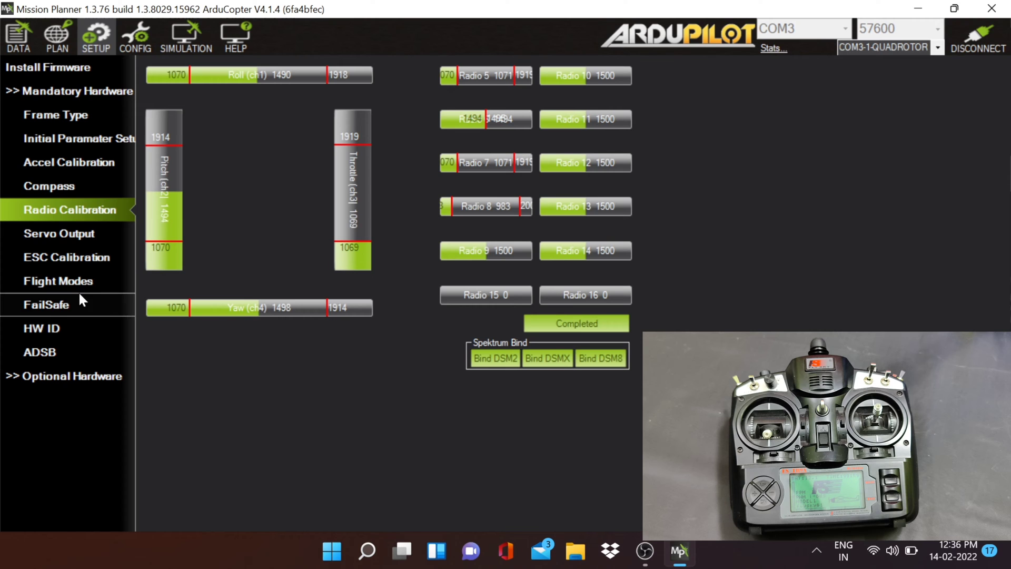
Start the ESC calibration from the ESC Calibration page of the mandatory hardware setup
left_click(78, 254)
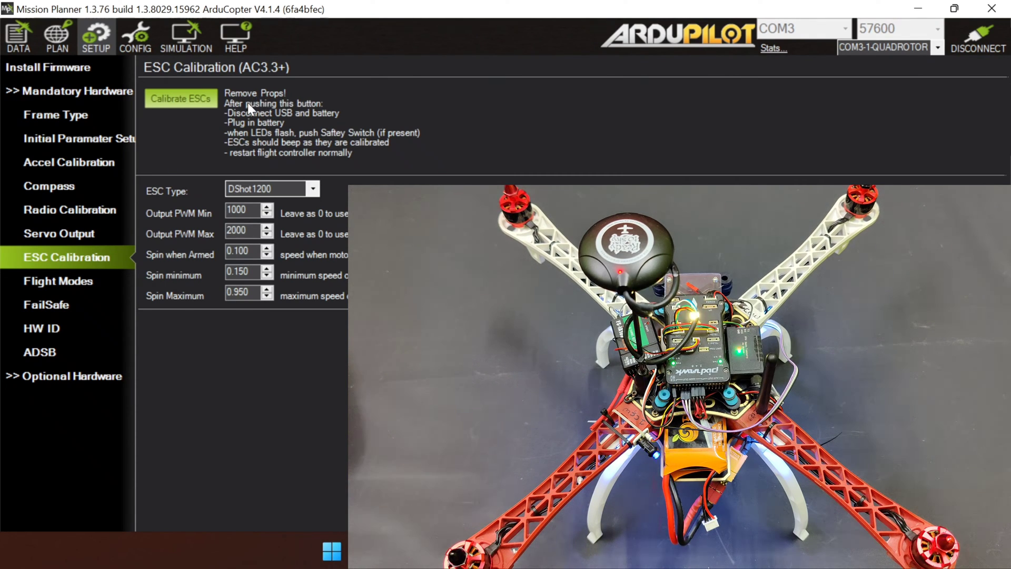
left_click(151, 100)
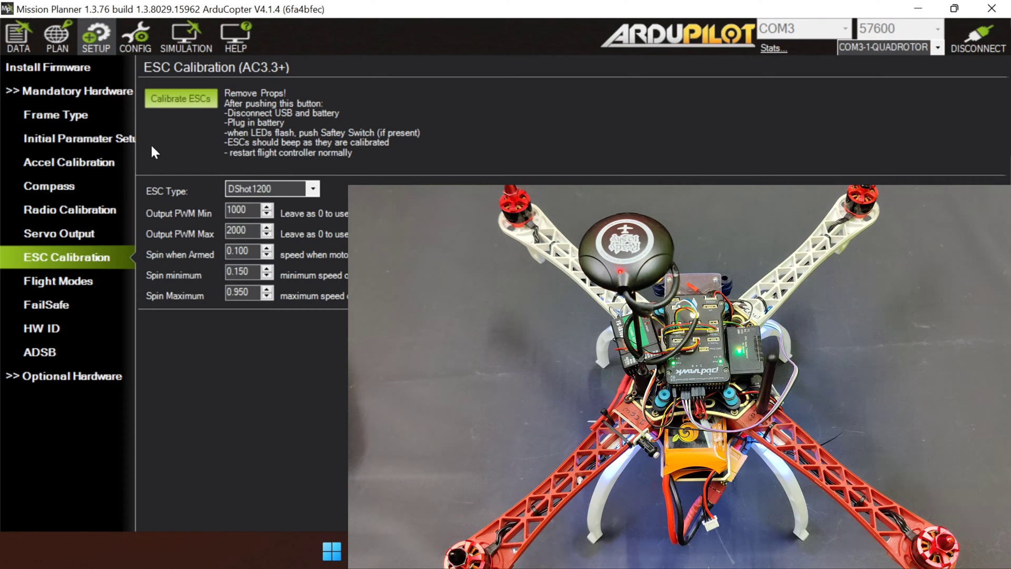
left_click(179, 105)
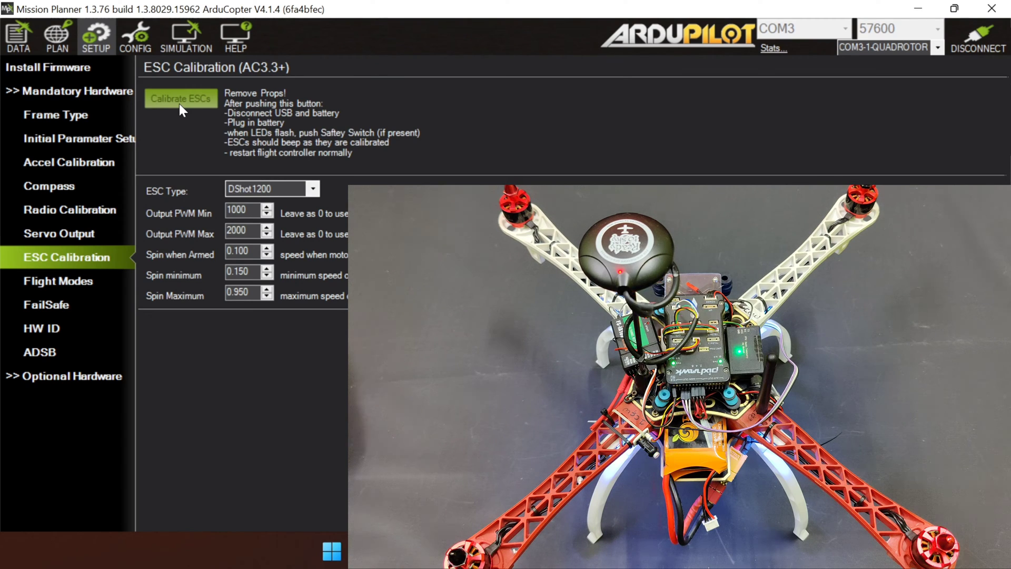
left_click(179, 104)
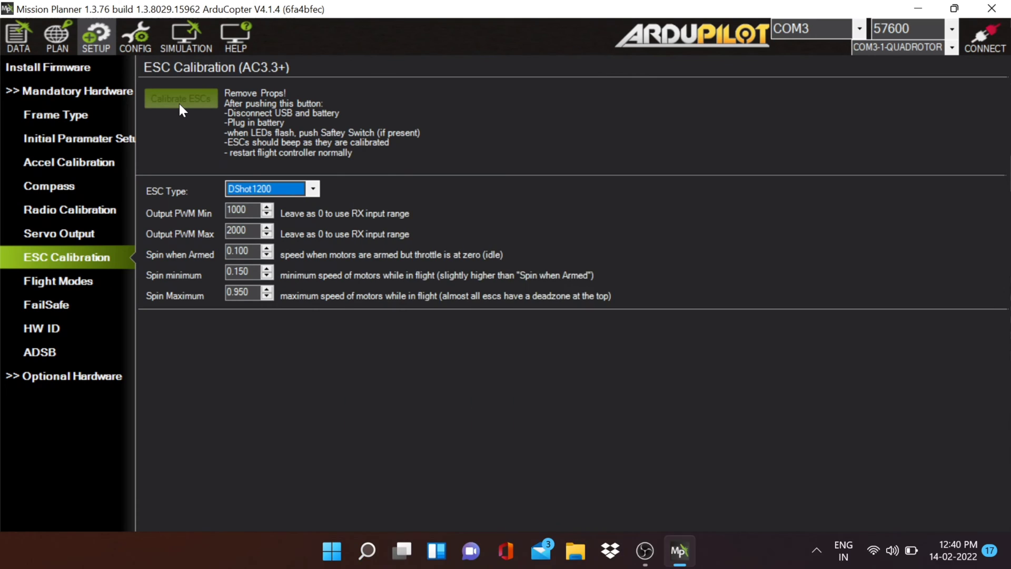
Reconnect to the autopilot on COM3 at 57600 baud and save the assignments on the Flight Modes page
left_click(38, 289)
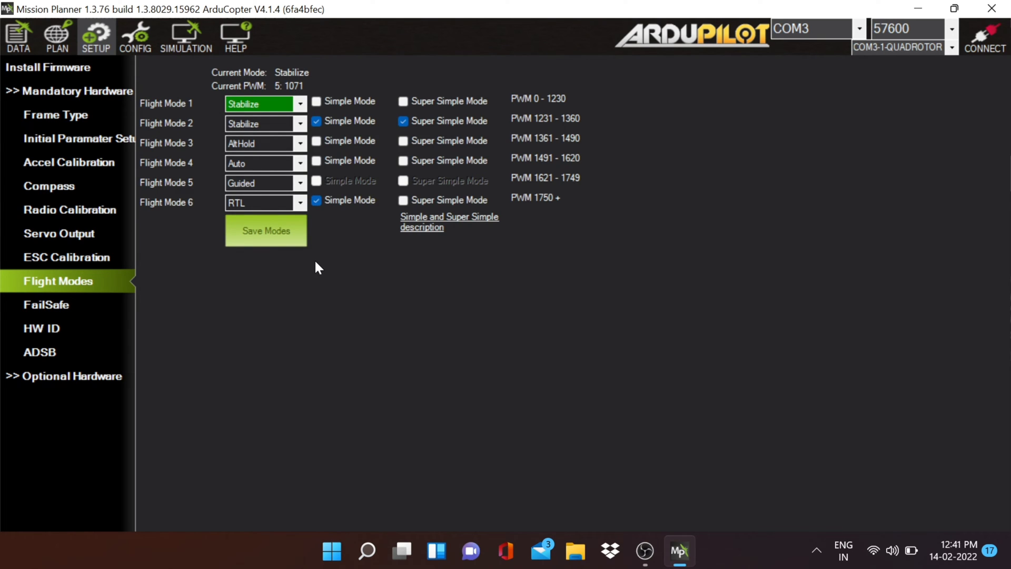
left_click(993, 52)
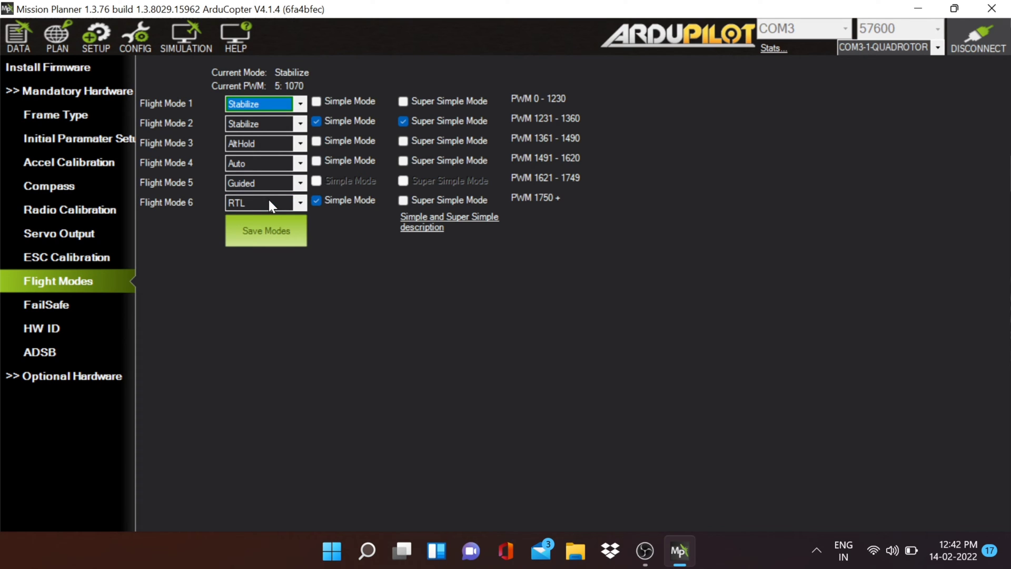
left_click(255, 228)
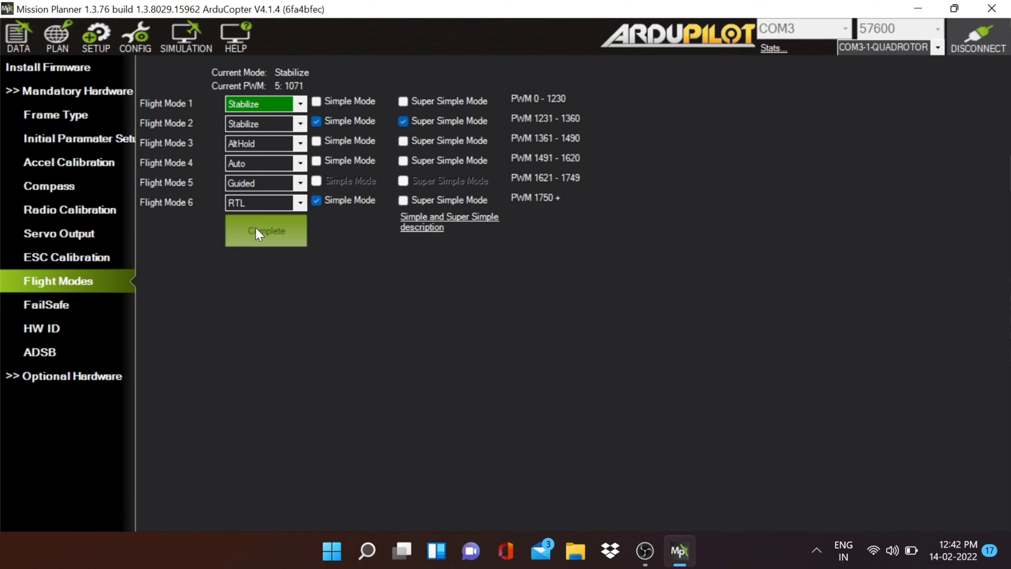
Open the FailSafe page, acknowledge the propeller safety warning and set the battery's Reserved MAH to 1000
left_click(109, 315)
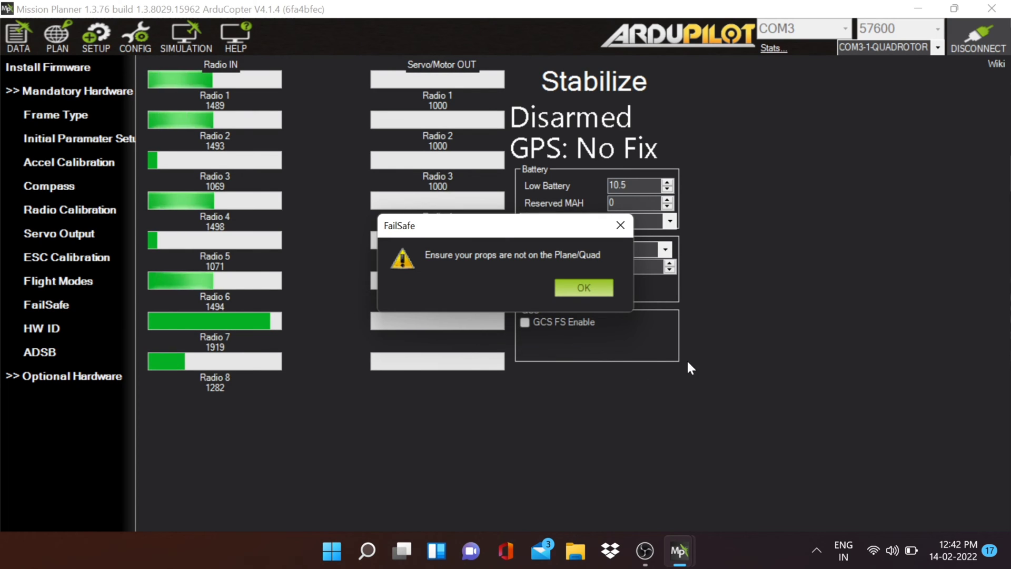
left_click(590, 286)
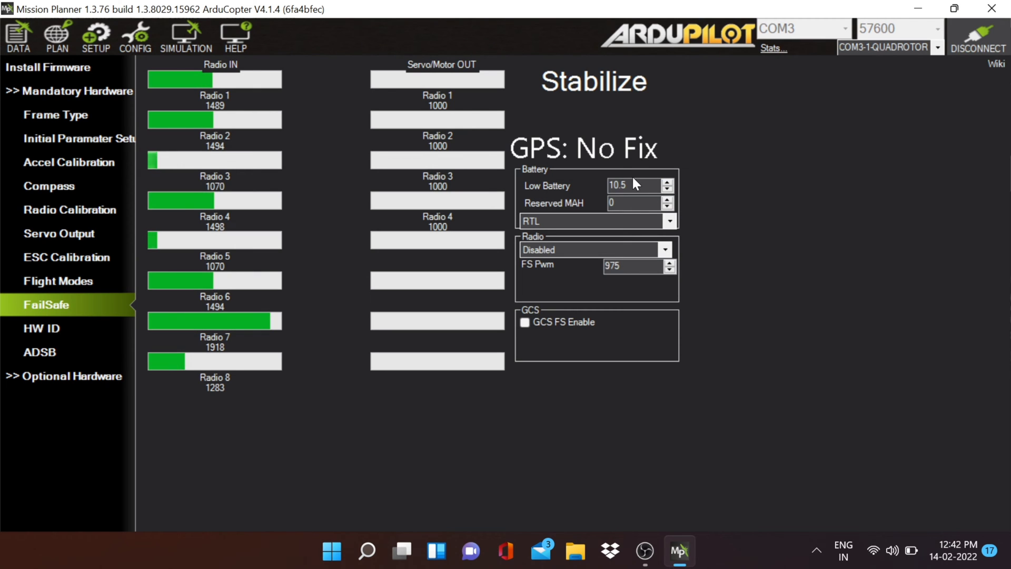
left_click(667, 201)
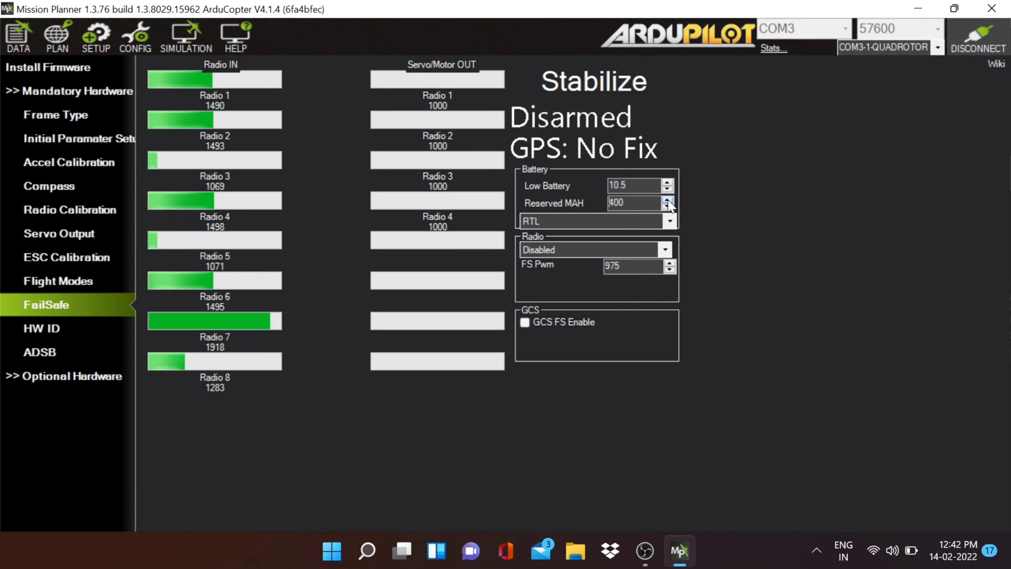
left_click(667, 202)
left_click(667, 202)
left_click(668, 202)
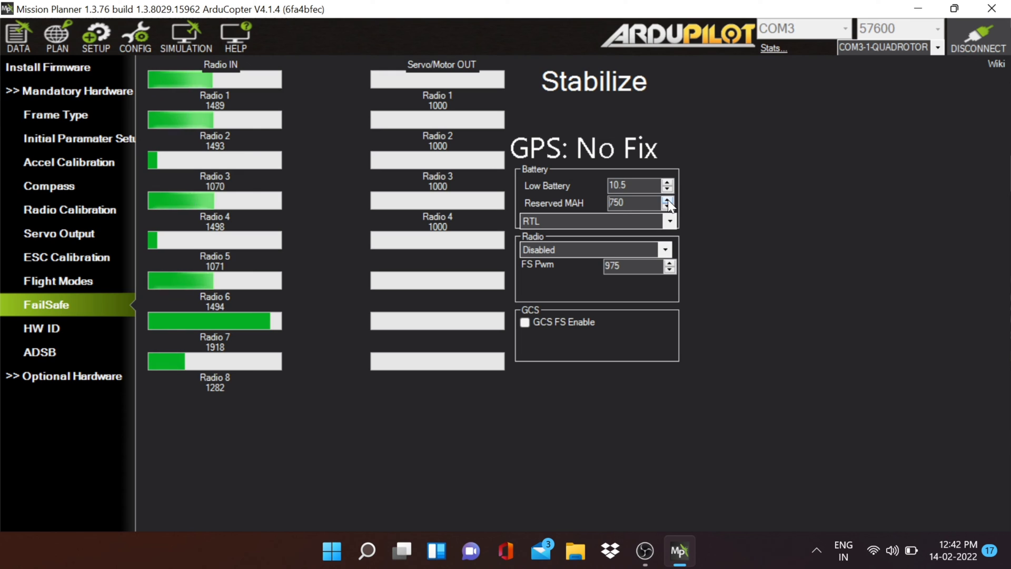
left_click(668, 202)
left_click(667, 202)
left_click(668, 202)
left_click(667, 202)
left_click(668, 201)
left_click(667, 202)
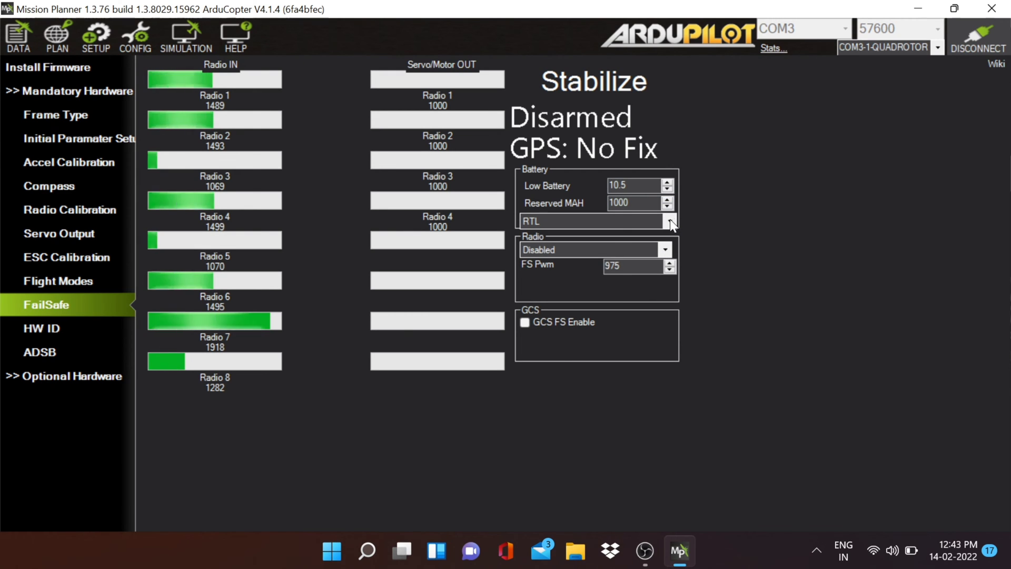
Review the available battery and radio failsafe actions and return to the flight data screen
left_click(670, 221)
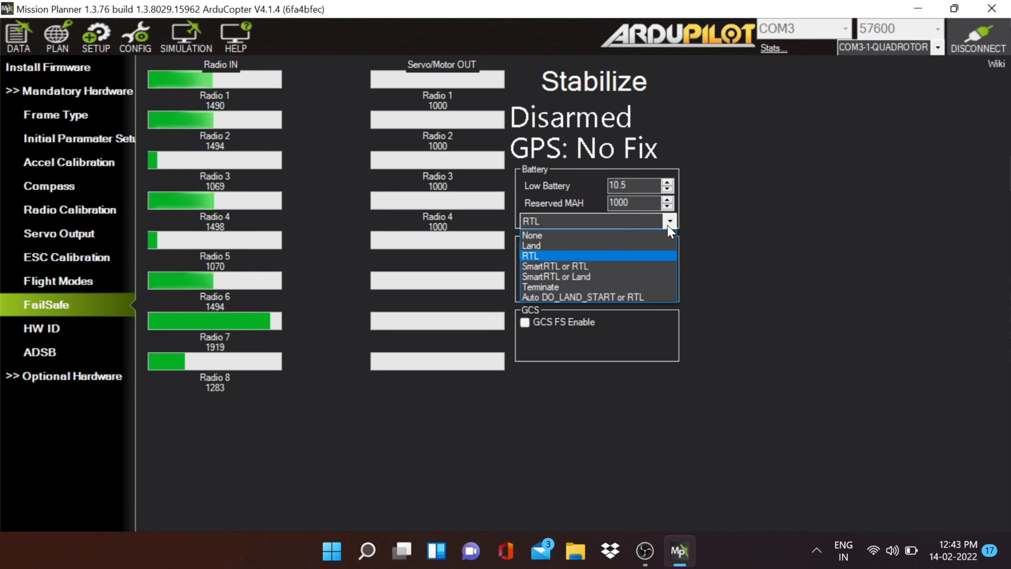
left_click(668, 225)
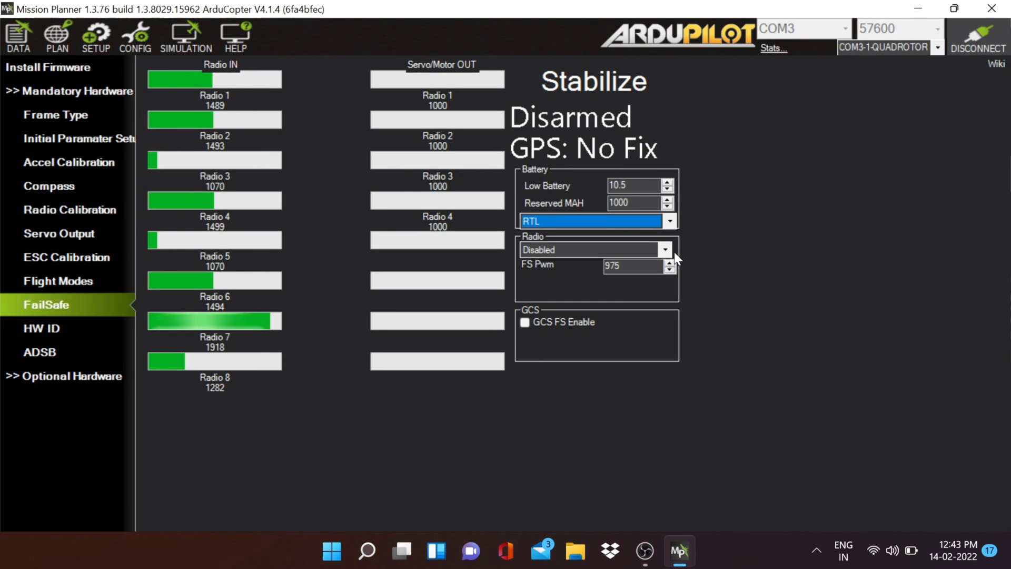
left_click(667, 250)
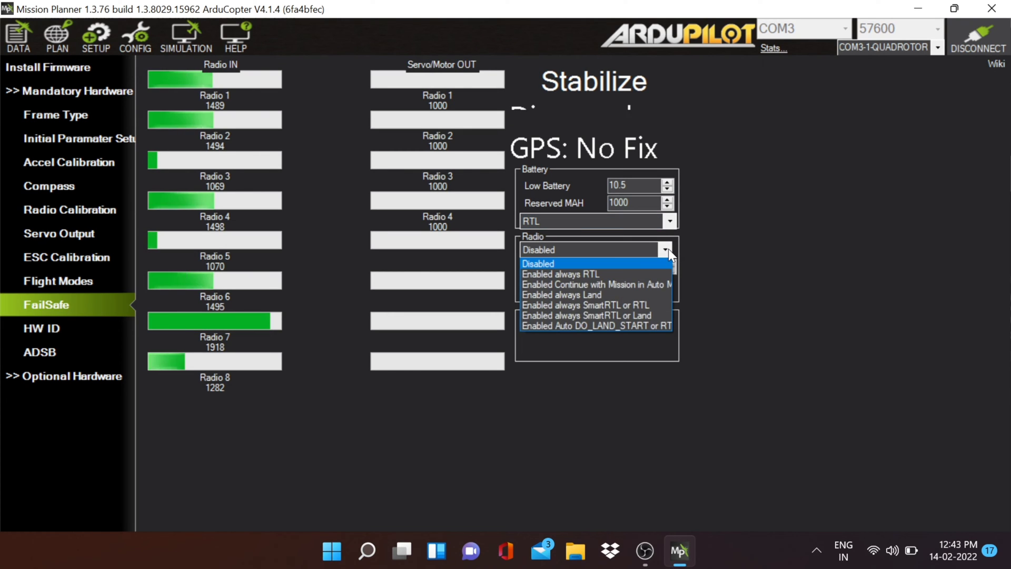
left_click(668, 249)
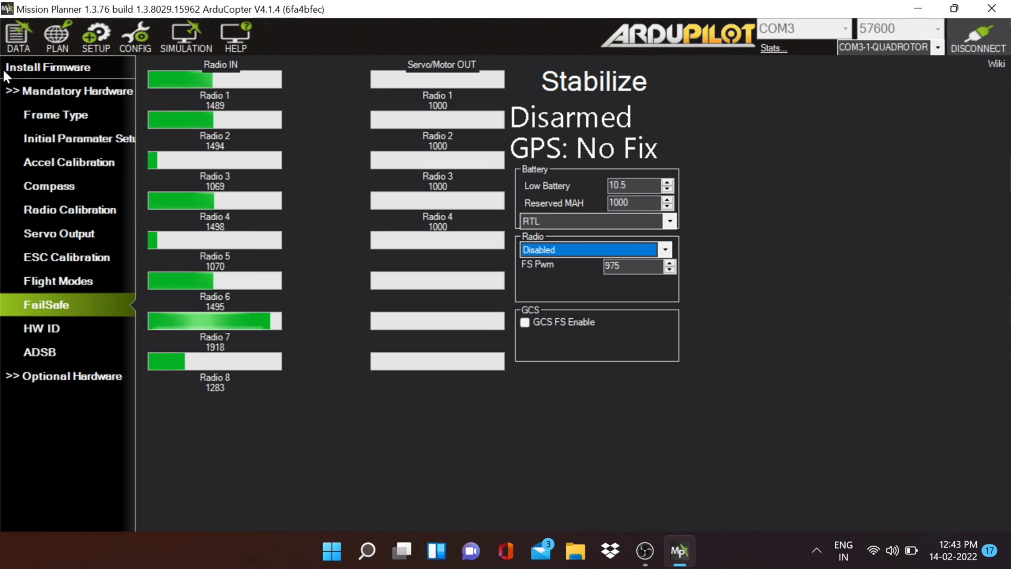
left_click(16, 39)
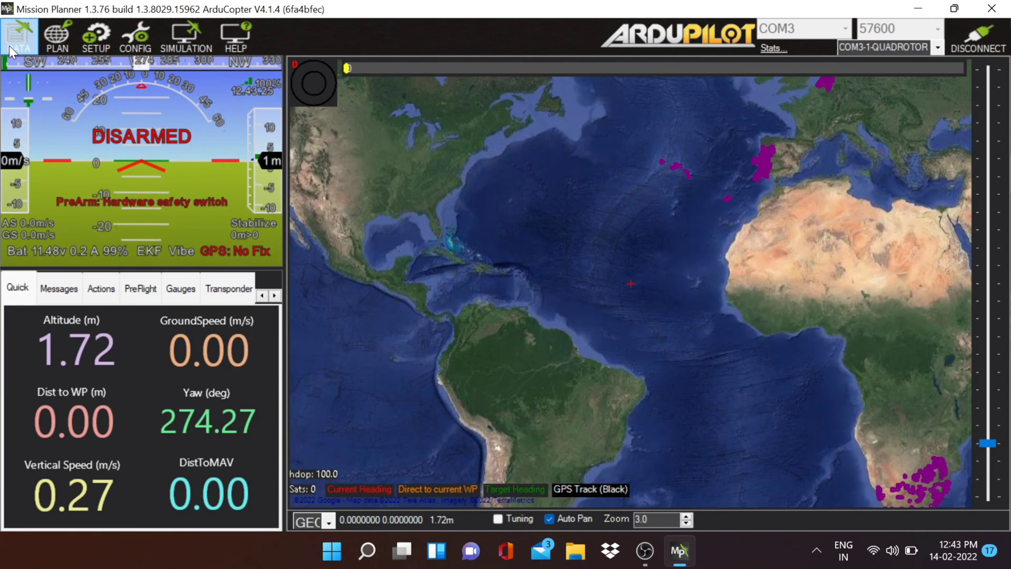